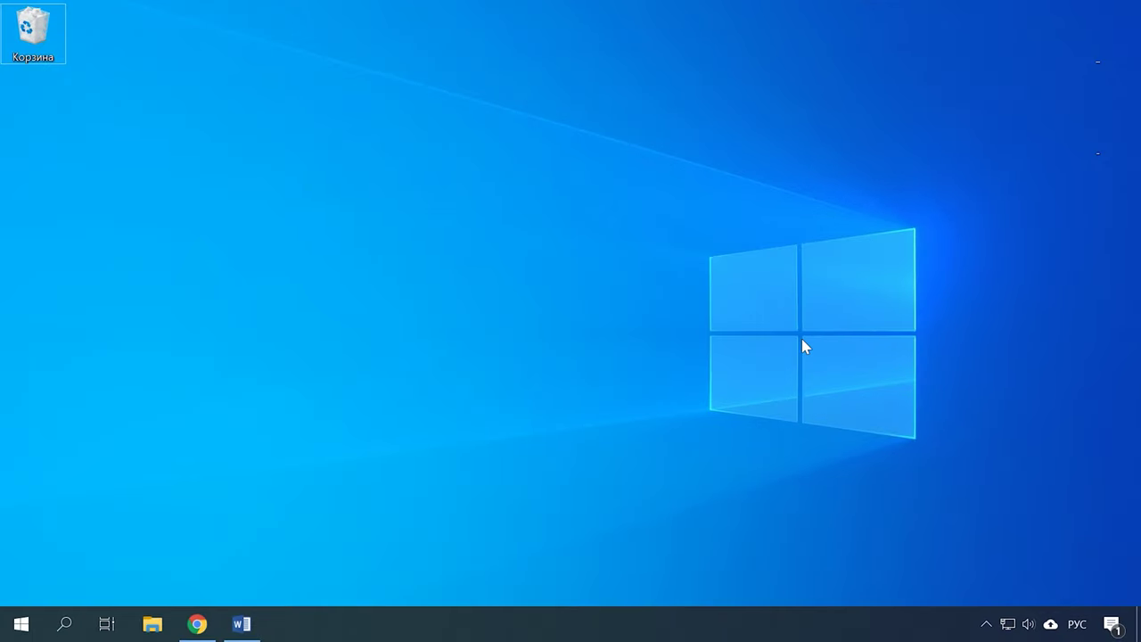
- Run services.msc to open the Windows Services console
key("super+r")
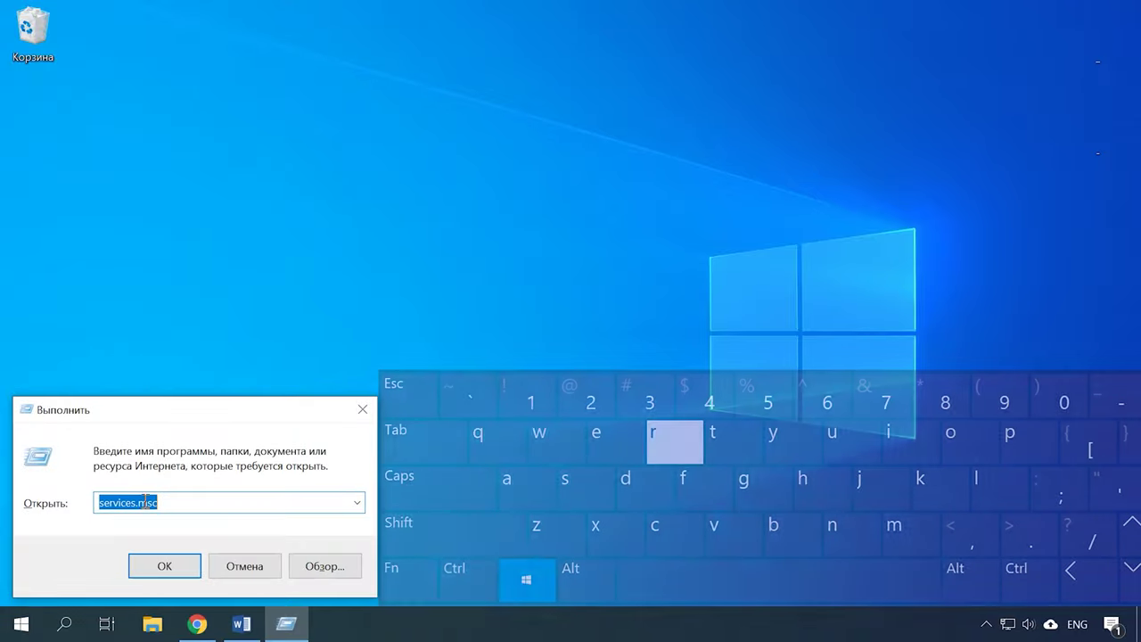
left_click(108, 521)
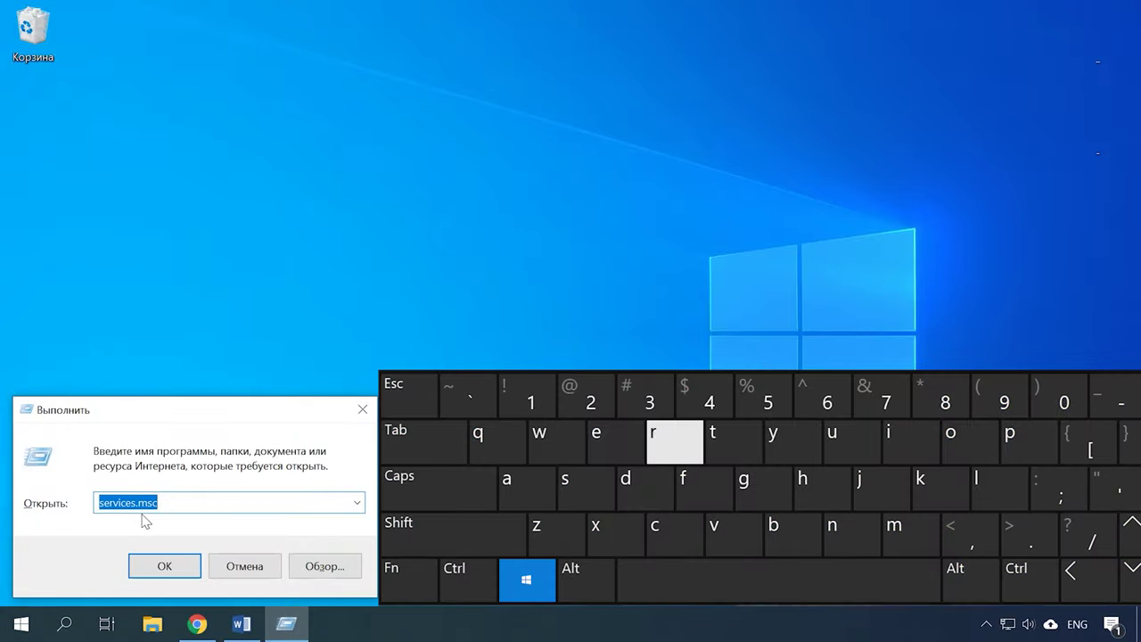
left_click(177, 567)
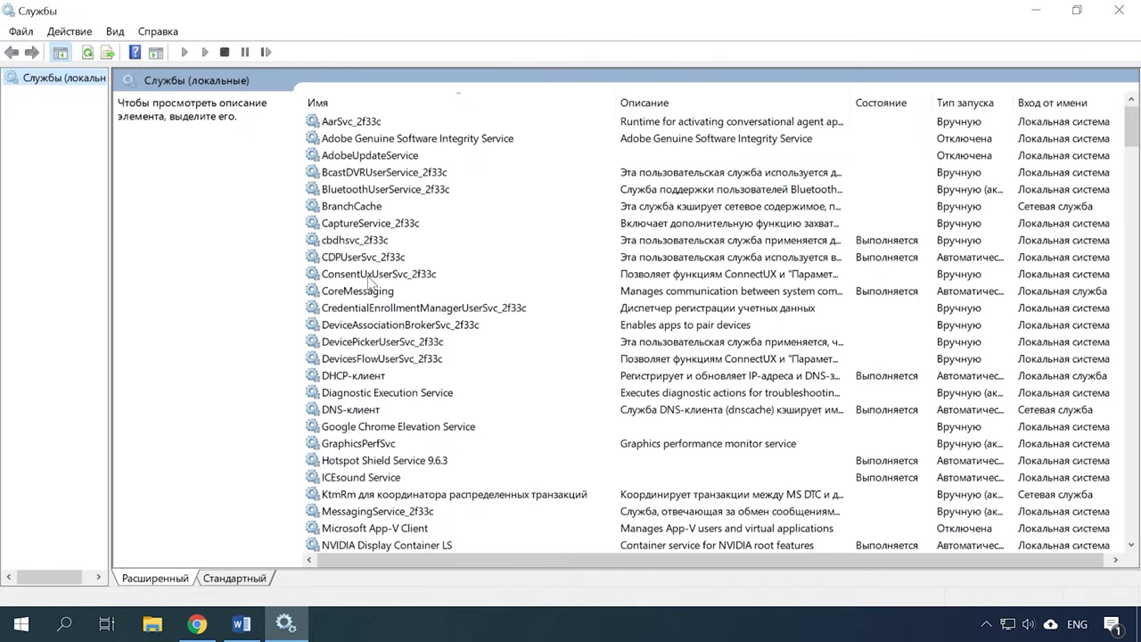
- Search Windows for "сл" to find the Службы app, and return to the open Services console
key("alt+shift")
left_click(64, 624)
type("сл")
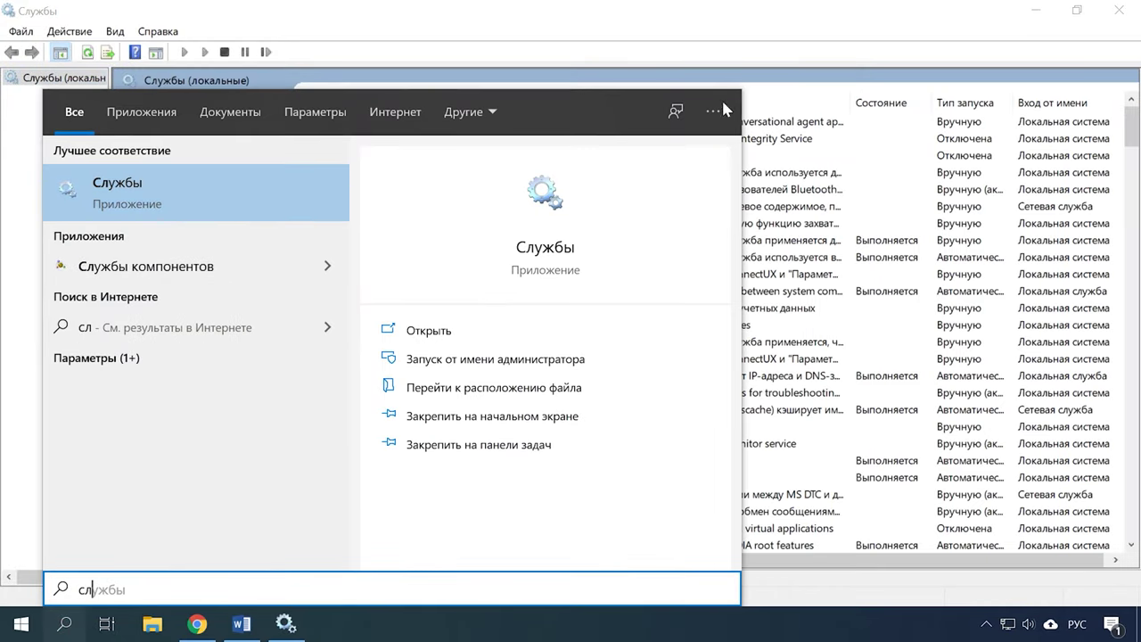
left_click(755, 26)
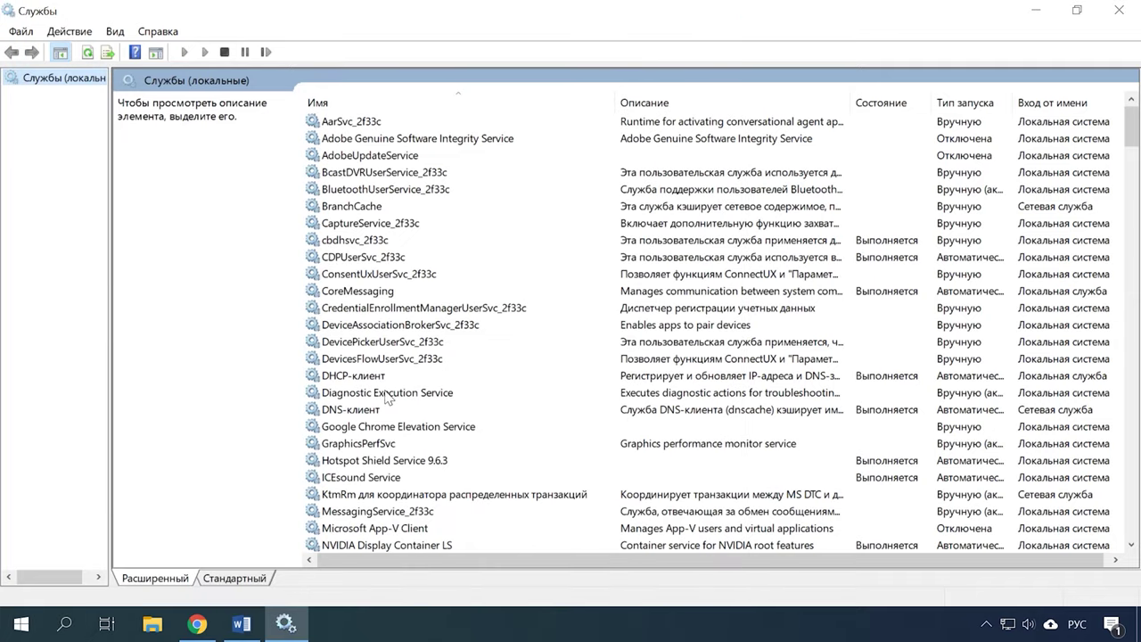
- Examine the startup type and running state in the DNS-клиент service's properties, and close them
left_click(348, 412)
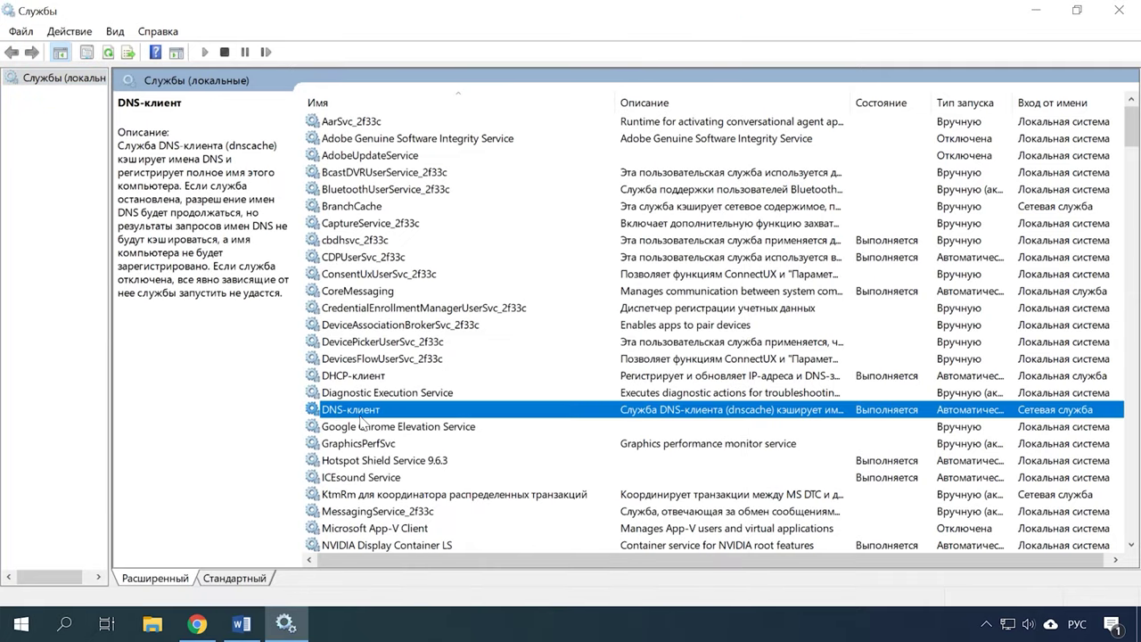
right_click(358, 414)
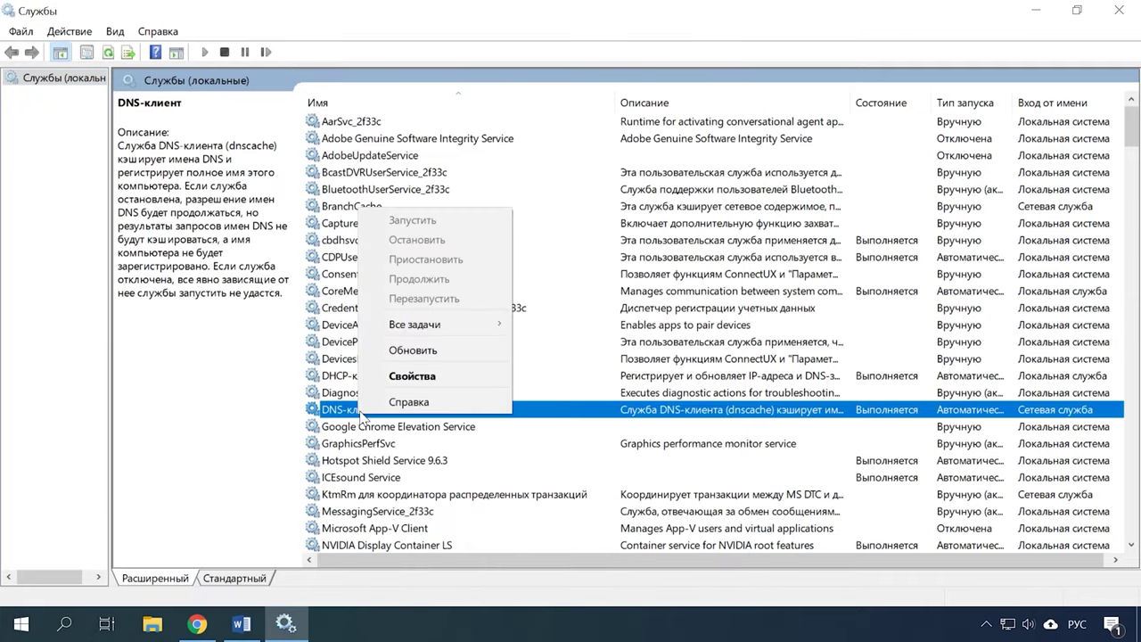
left_click(434, 378)
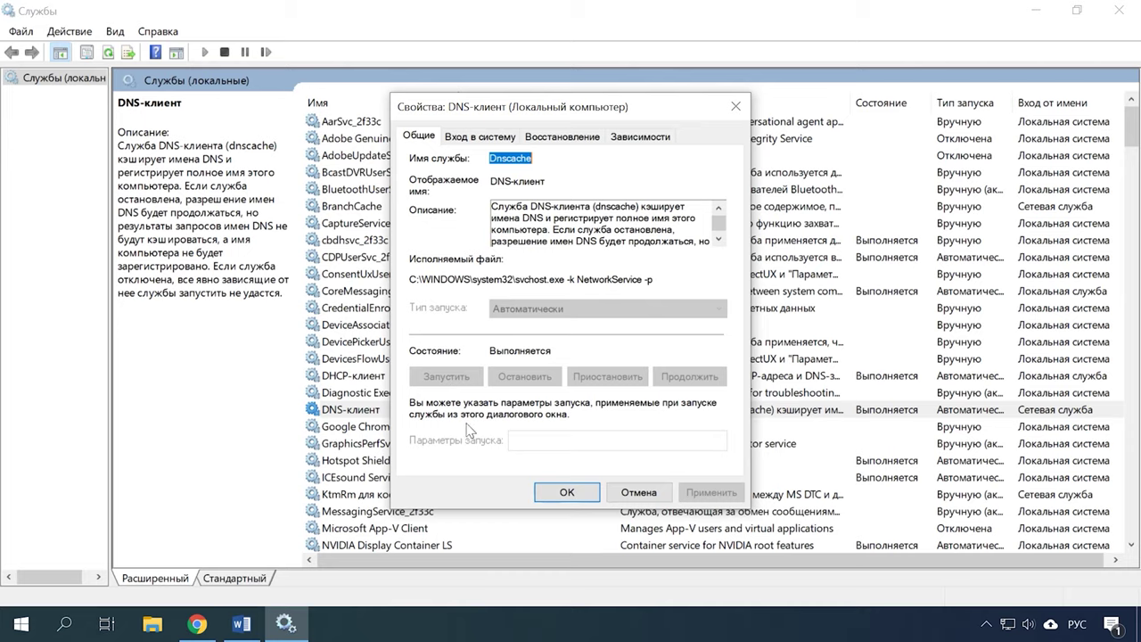
left_click(565, 492)
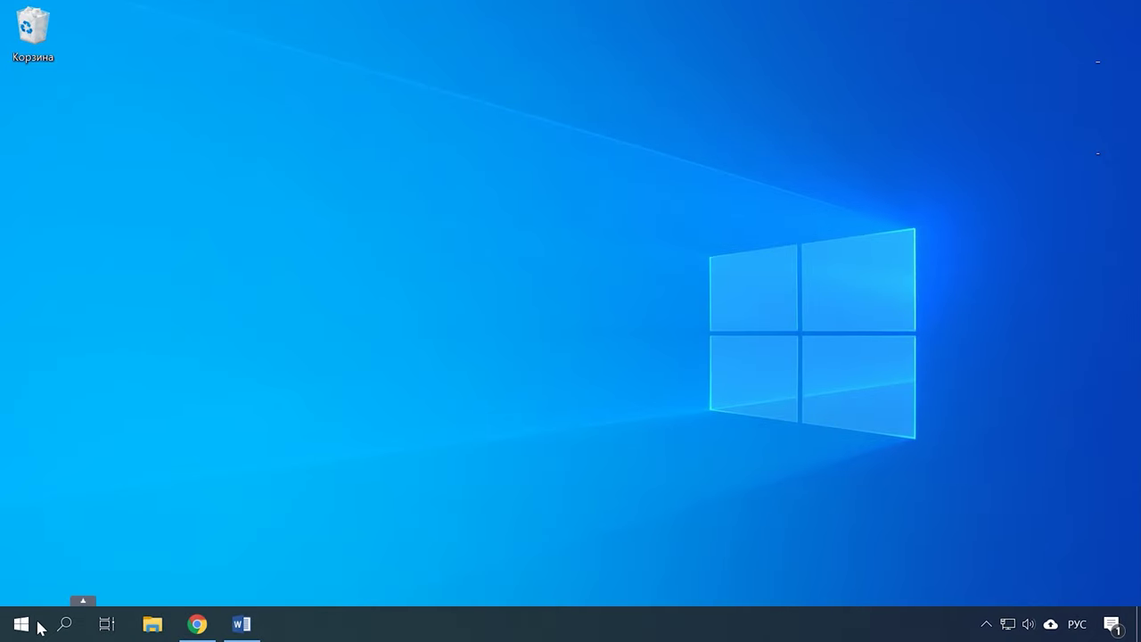
- Open the Network and Sharing Center from the network status page of the Windows settings
left_click(40, 628)
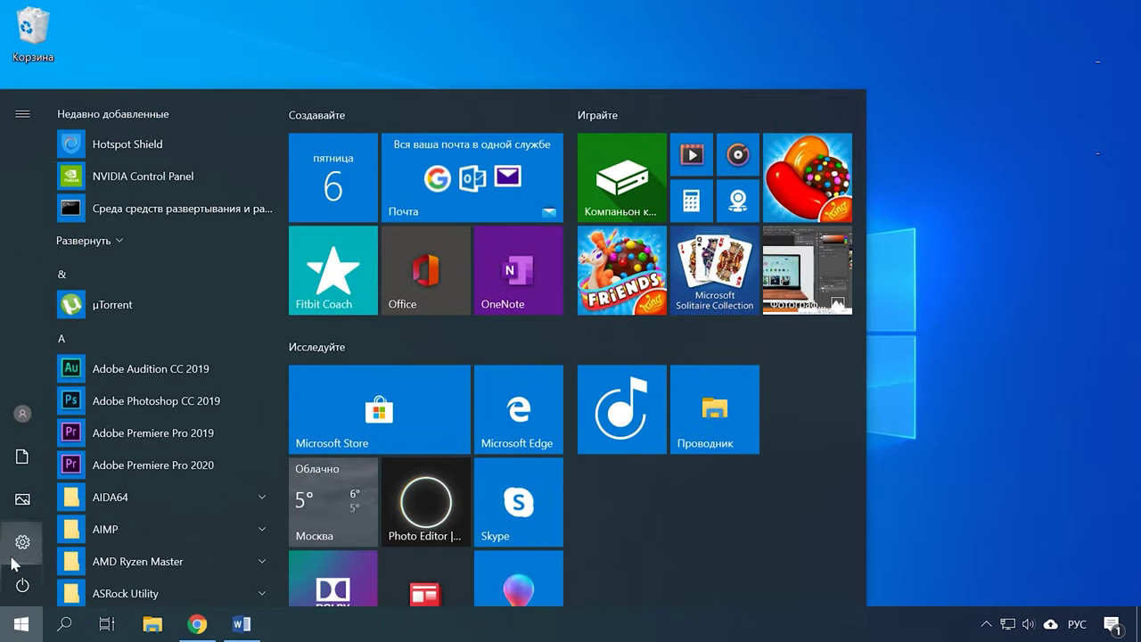
left_click(18, 551)
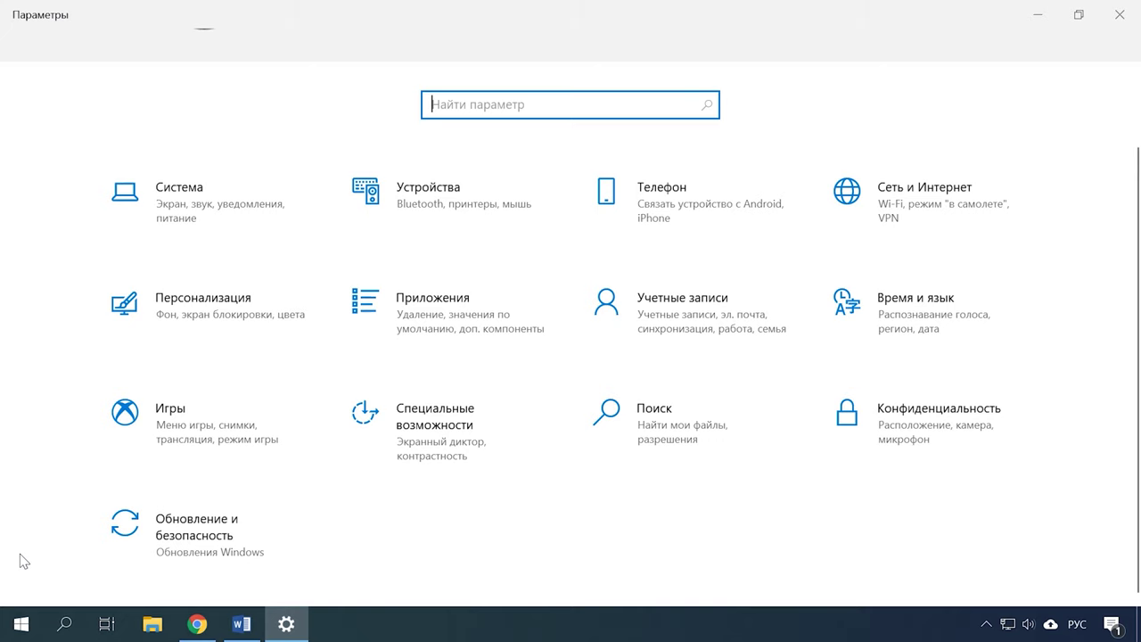
left_click(952, 227)
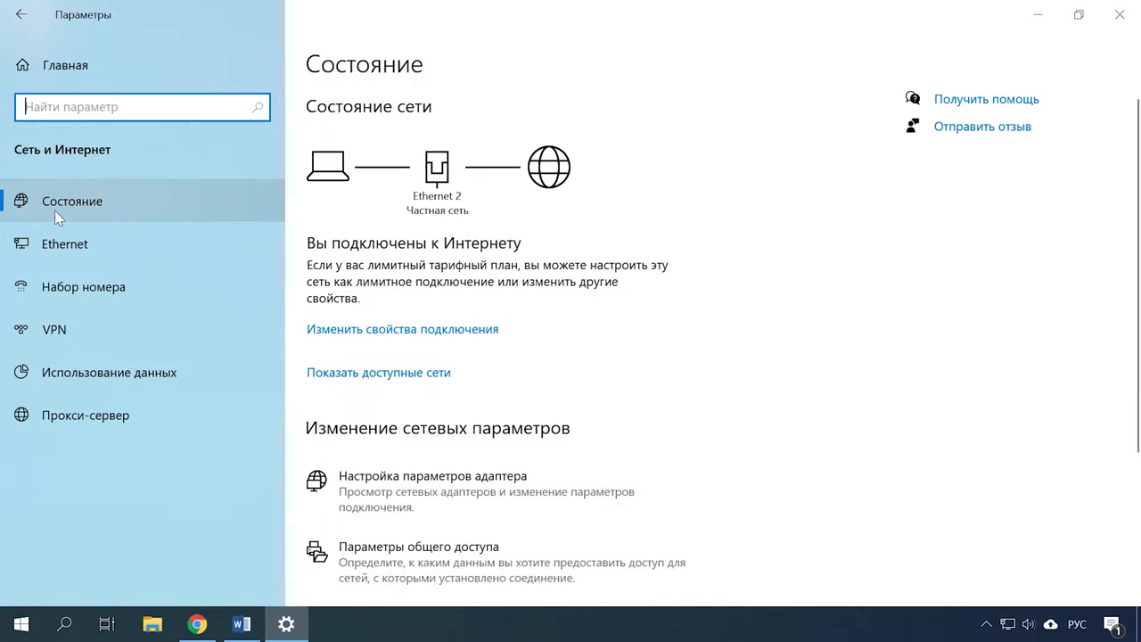
left_click(71, 212)
scroll(438, 400, "down", 3)
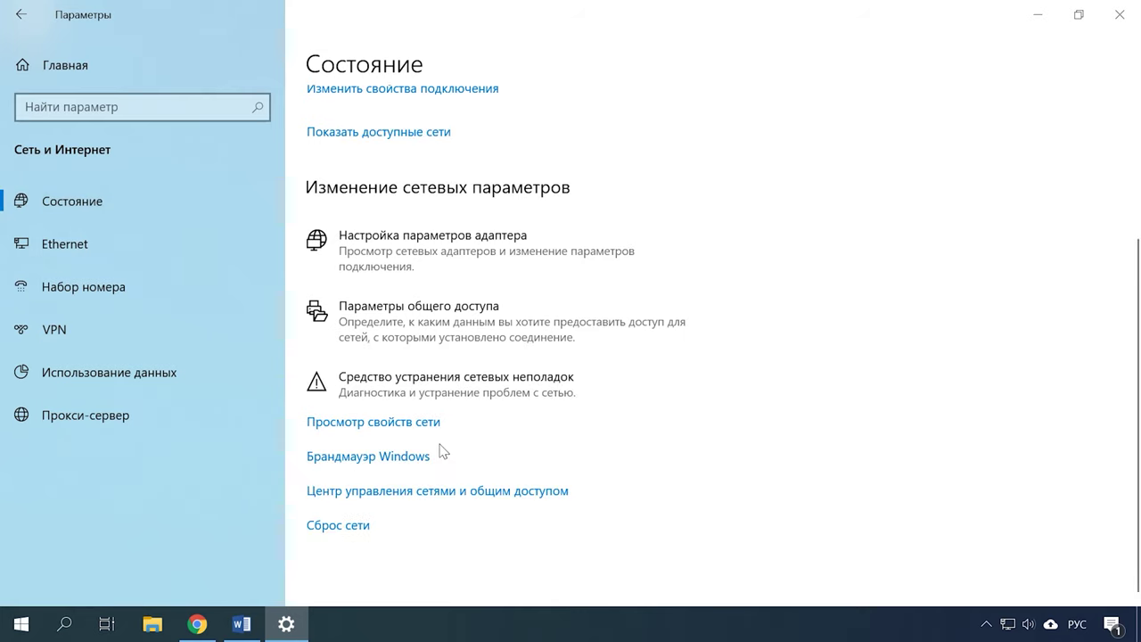
left_click(438, 496)
left_click(495, 500)
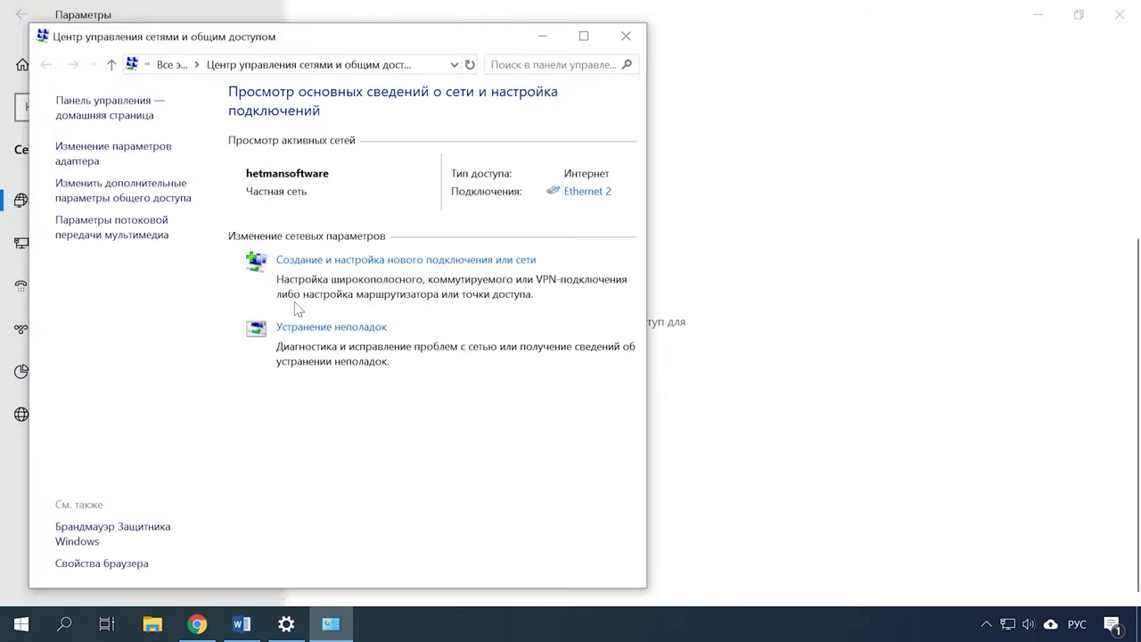
- Show the network adapters in a maximized window and open the properties of the Ethernet 2 connection
left_click(103, 159)
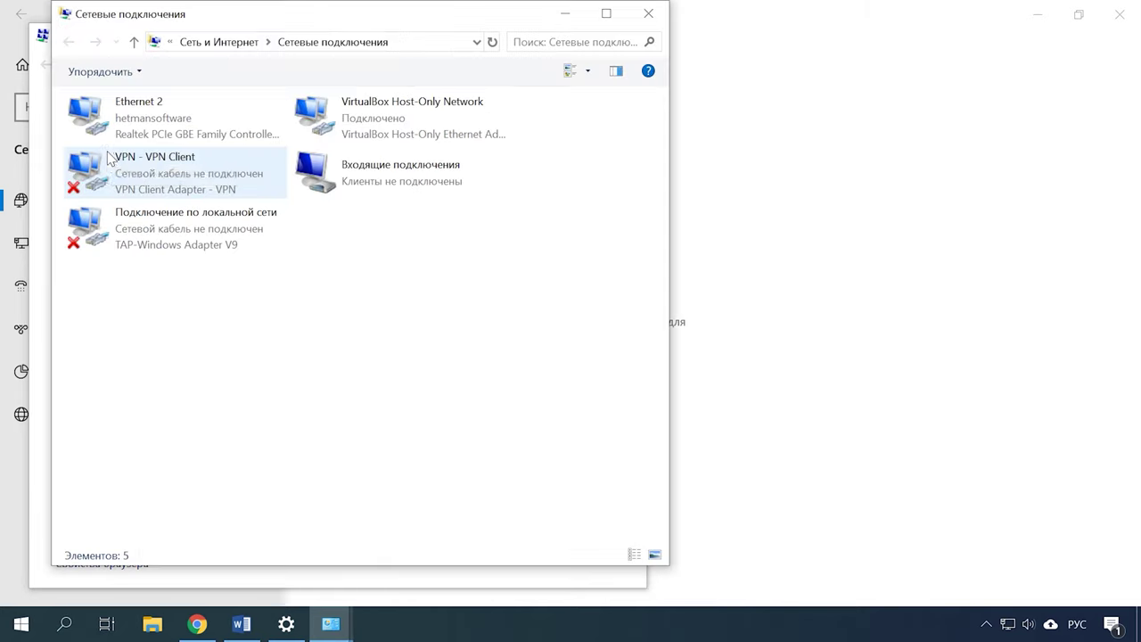
left_click(610, 15)
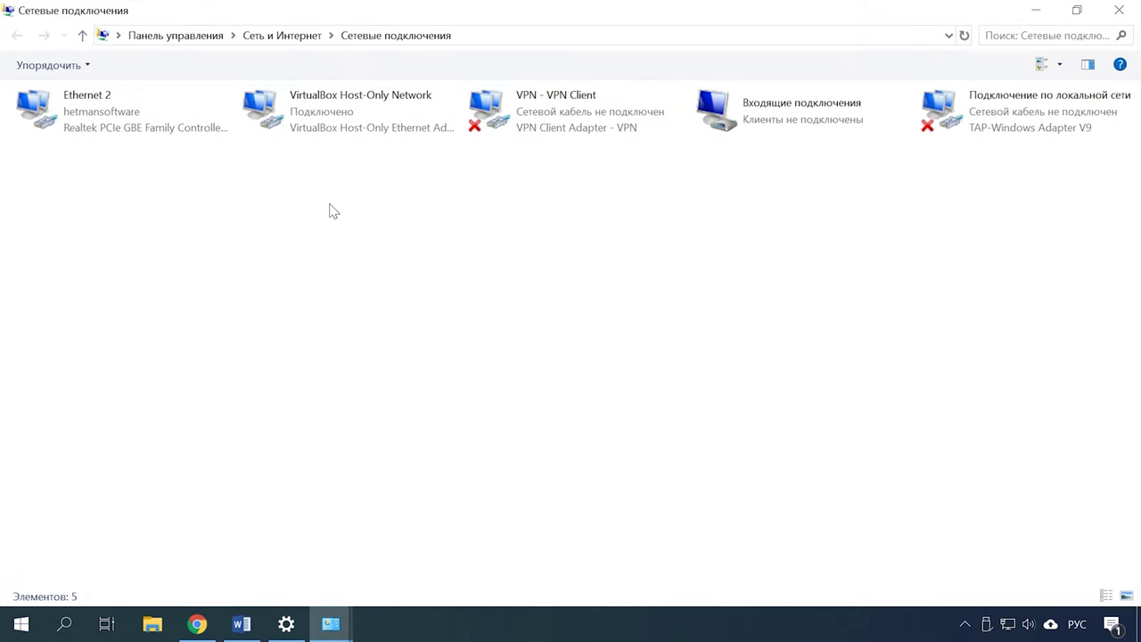
left_click(86, 126)
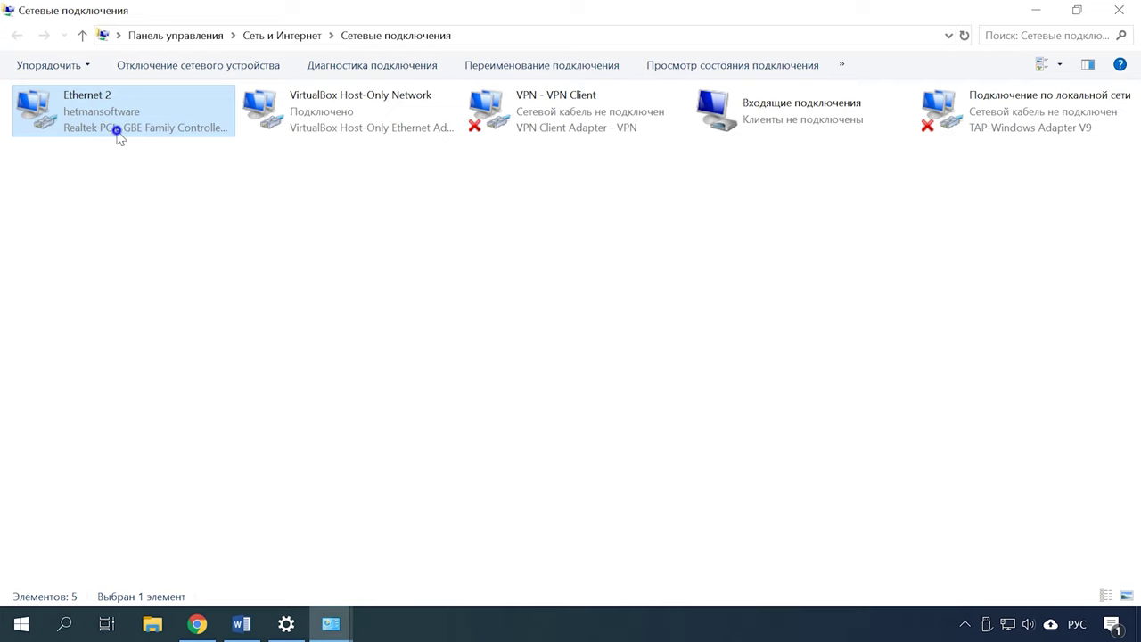
right_click(117, 131)
left_click(169, 301)
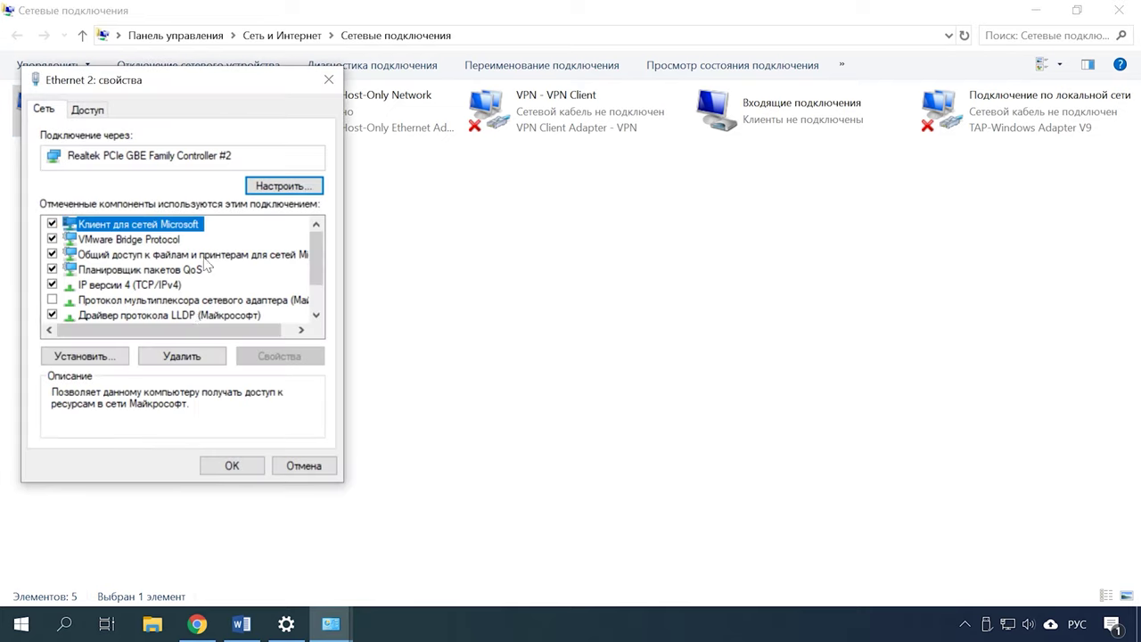
- Reposition the Ethernet 2 properties below its adapter entry and open the properties of IP версии 4 (TCP/IPv4)
left_click_drag(213, 82, 211, 166)
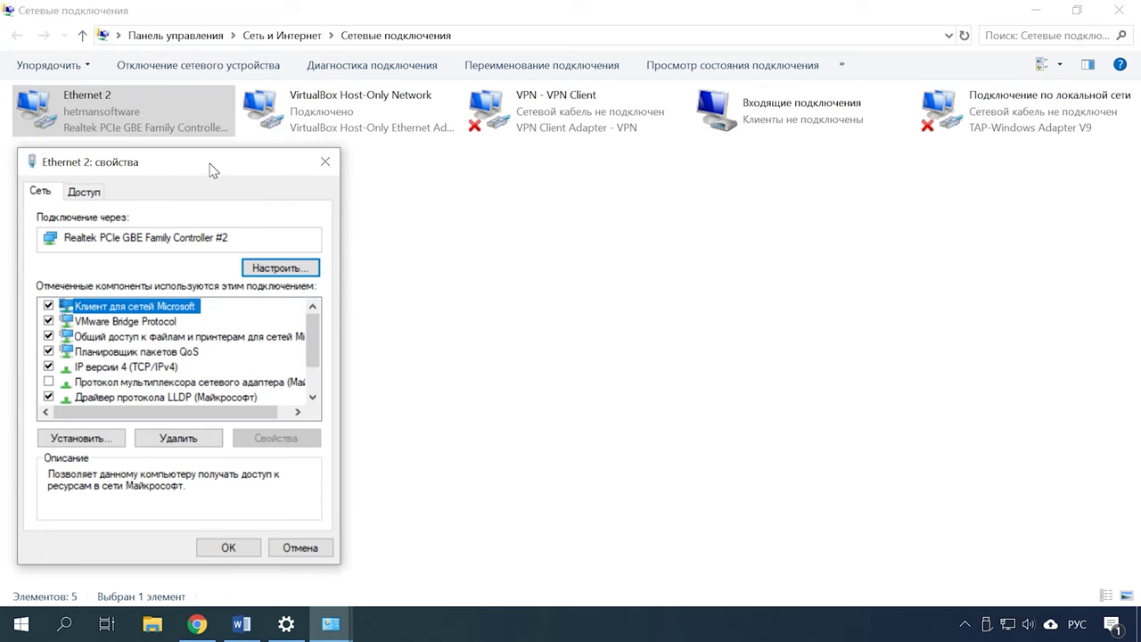
left_click_drag(113, 151, 121, 205)
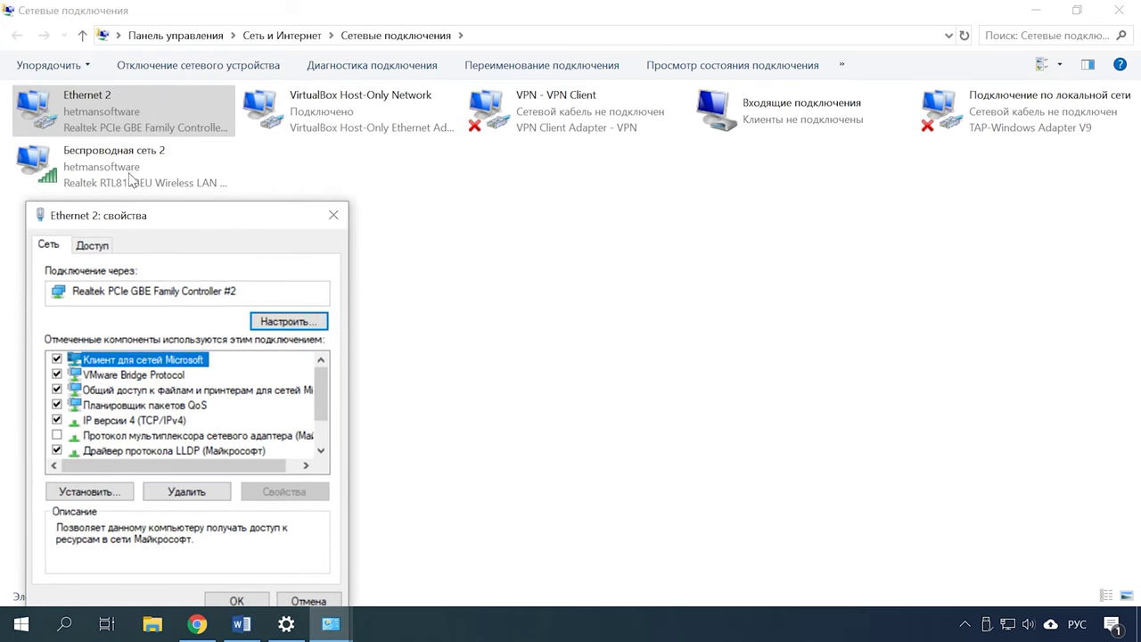
left_click_drag(142, 215, 131, 154)
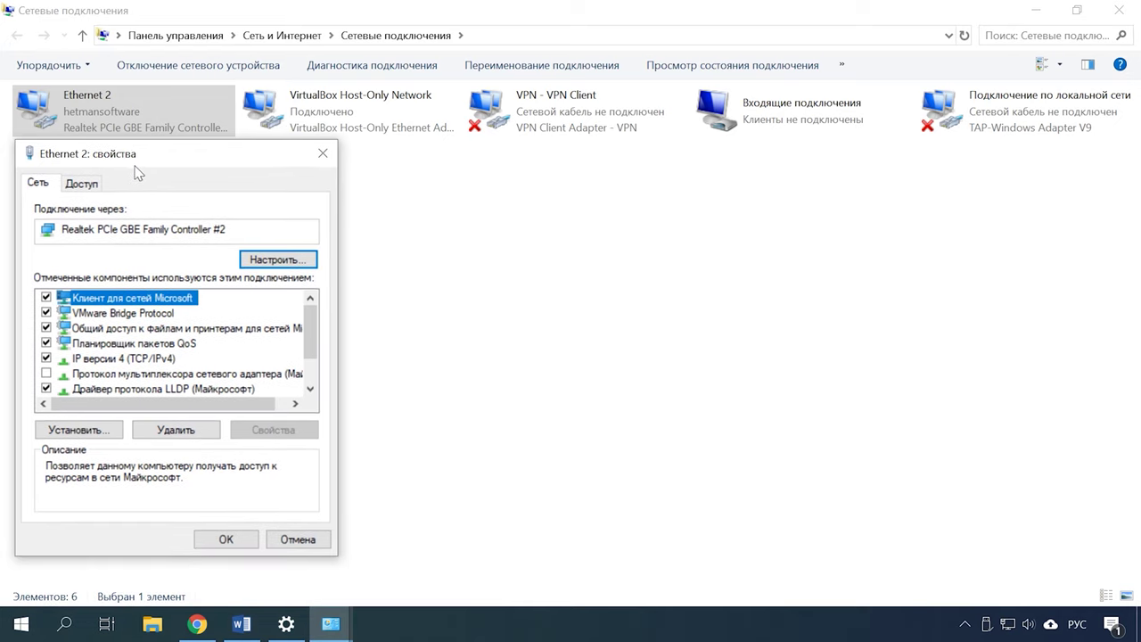
left_click(136, 359)
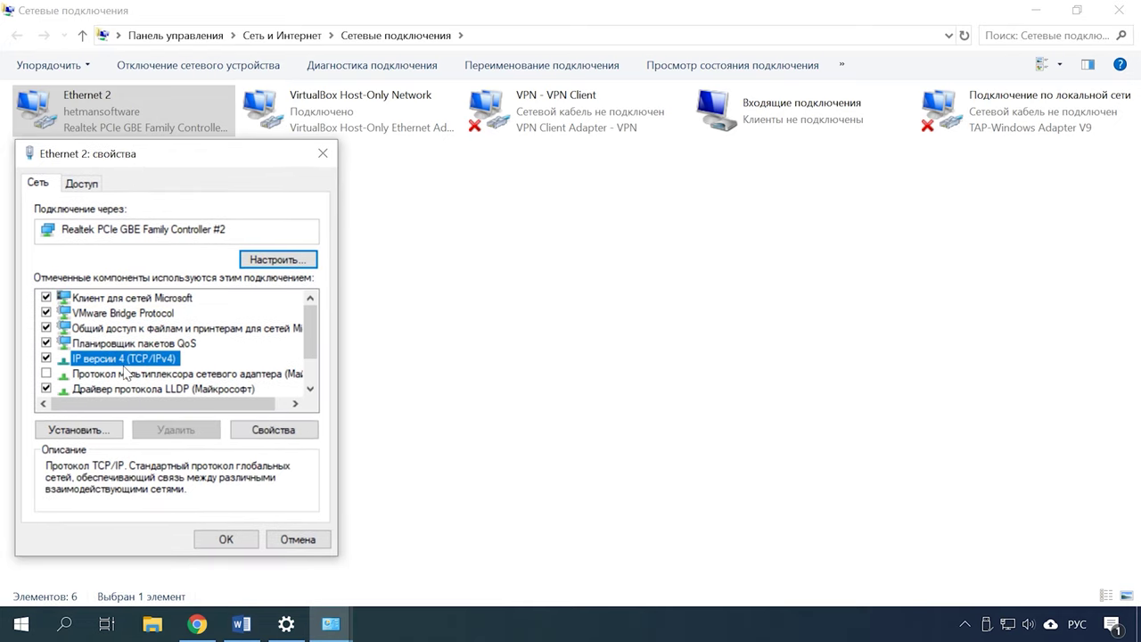
left_click(275, 432)
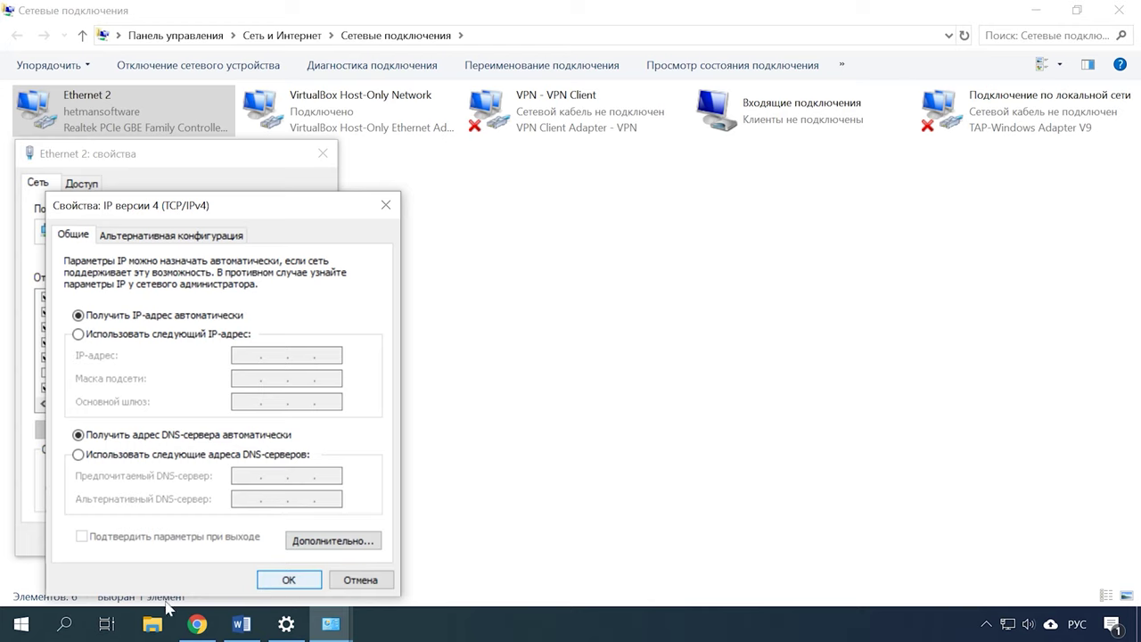
left_click(22, 624)
left_click(21, 585)
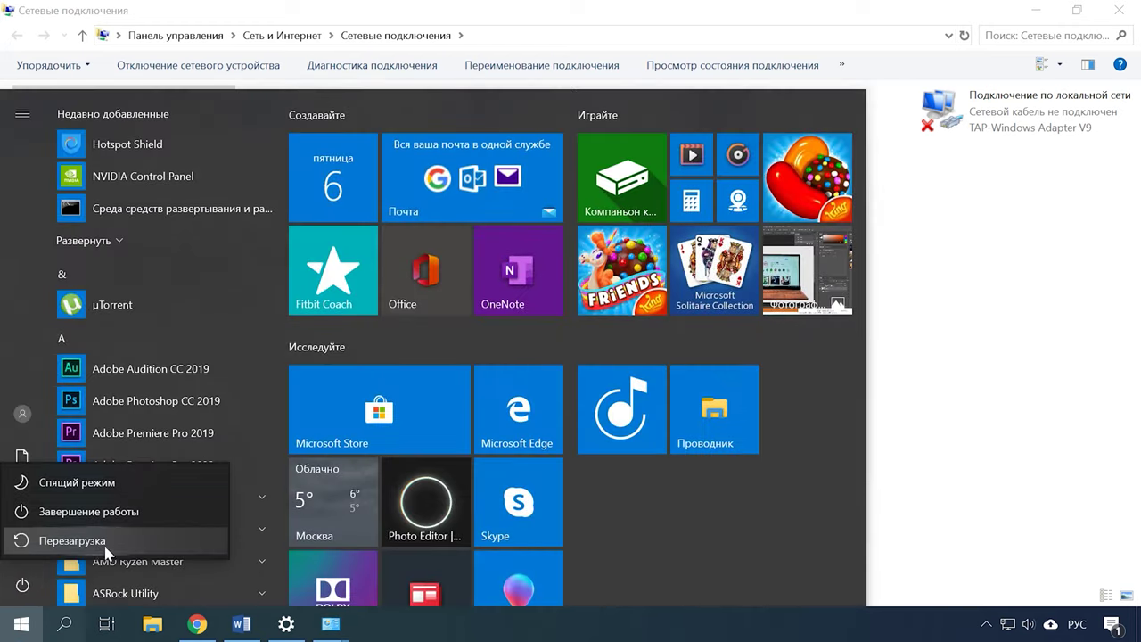
mouse_move(330, 625)
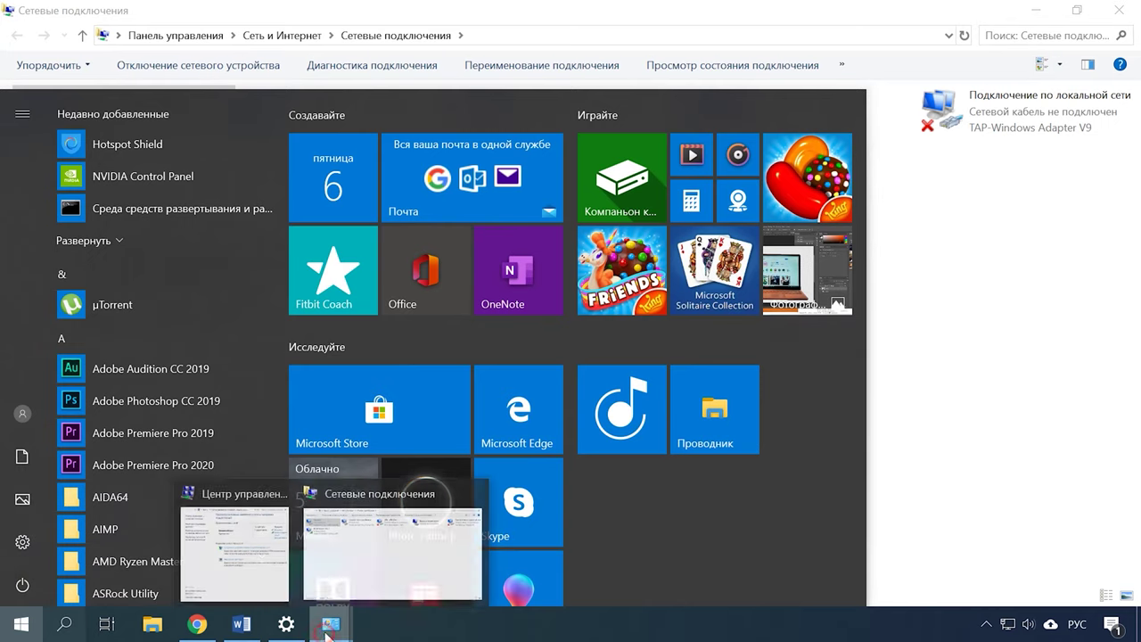
left_click(330, 553)
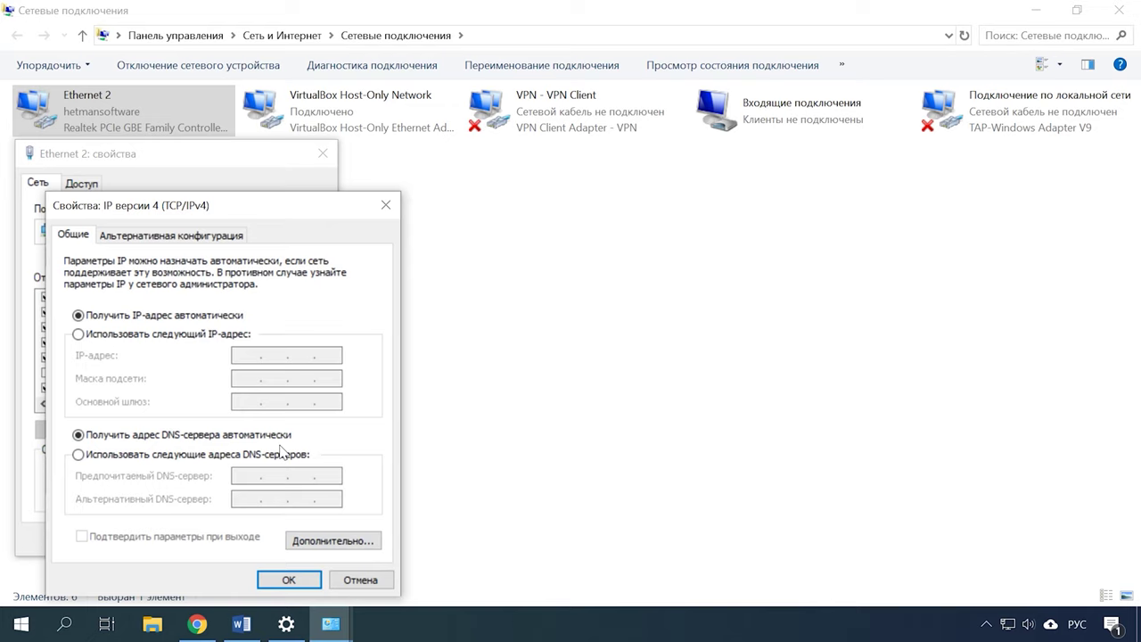
- Assign manual DNS servers to Ethernet 2's IPv4, with 8.8.8.8 as preferred and an alternative beginning 8.8.4, and accept the settings
left_click(79, 455)
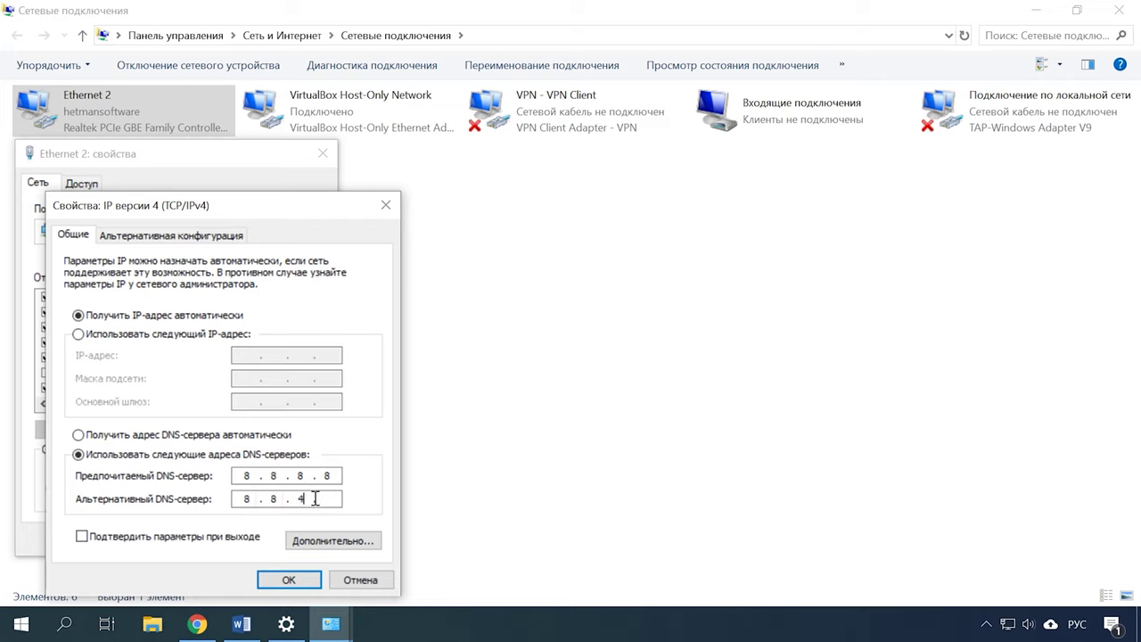
left_click(283, 581)
- Begin restarting the computer
left_click(22, 624)
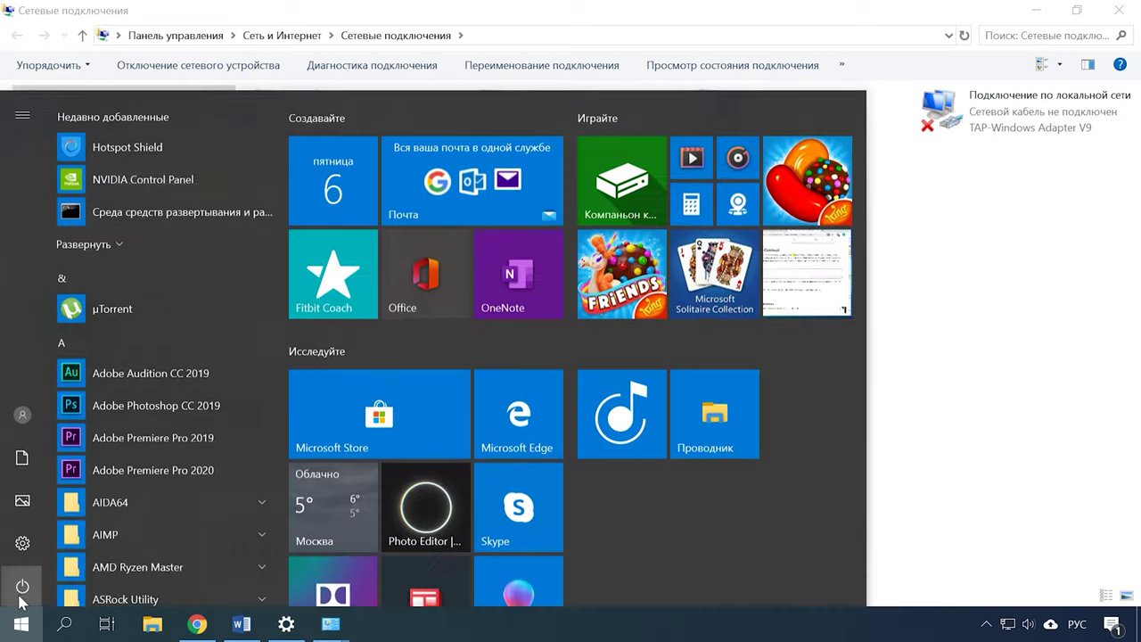